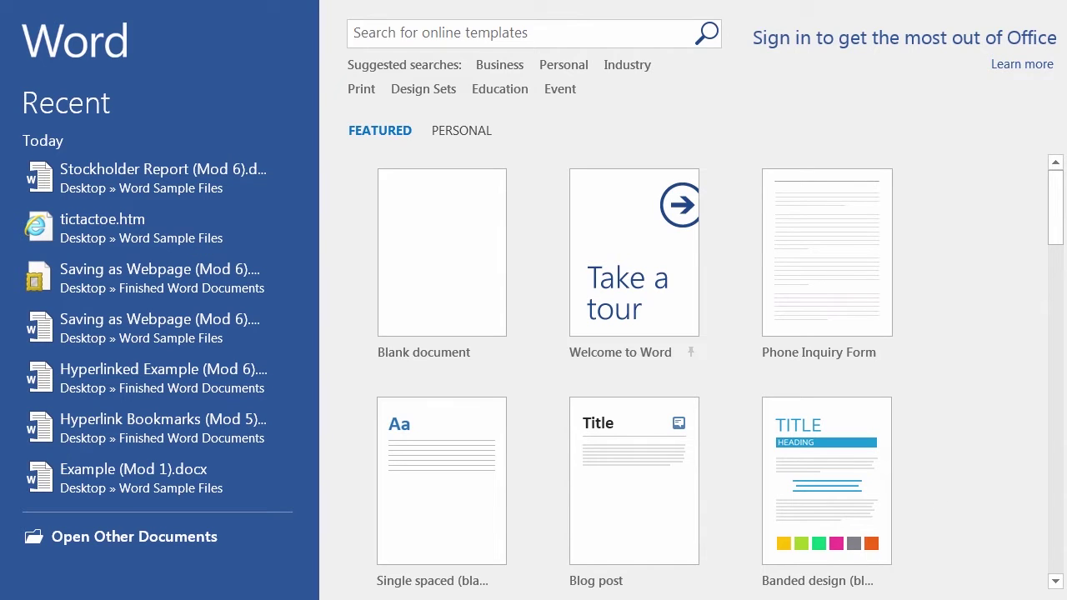
# Open Stockholder Report (Mod 6).pdf from the Finished Word Documents folder and accept its conversion to an editable document.
pyautogui.click(149, 539)
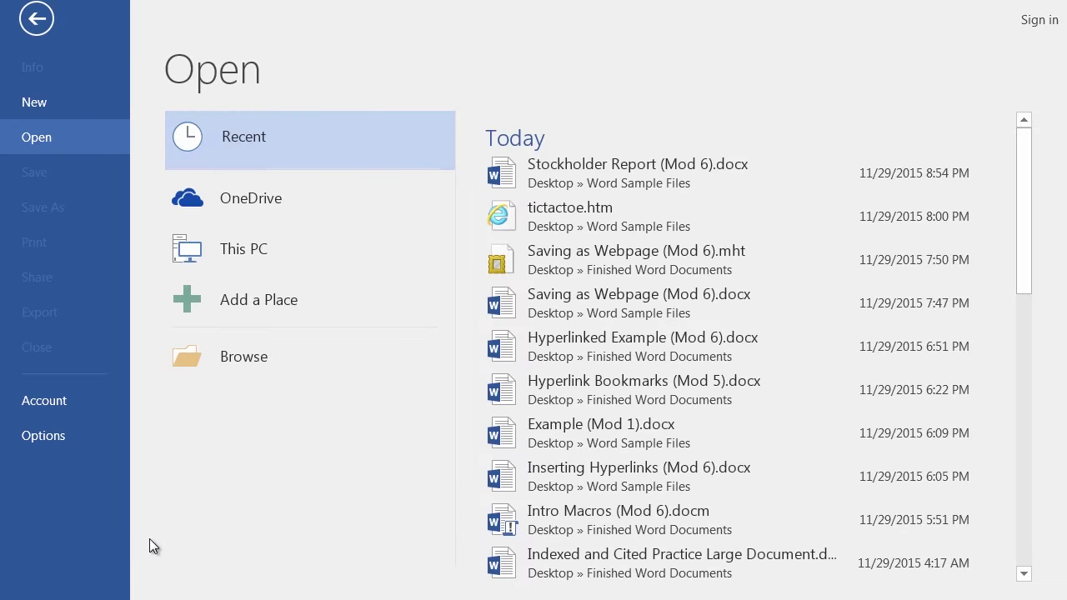
pyautogui.click(274, 357)
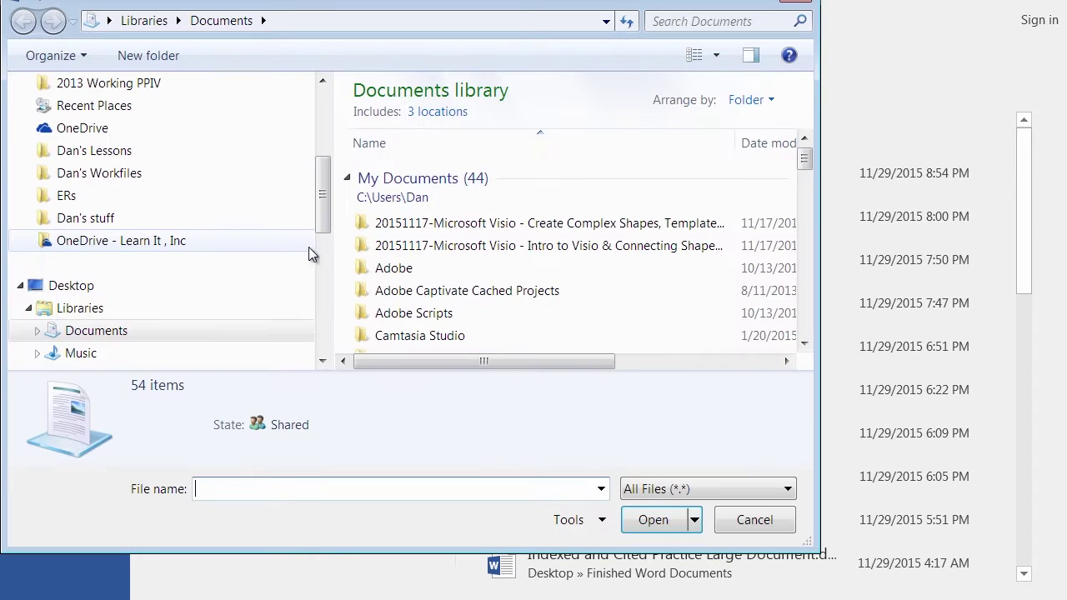
pyautogui.moveTo(323, 194); pyautogui.dragTo(323, 121)
pyautogui.click(158, 204)
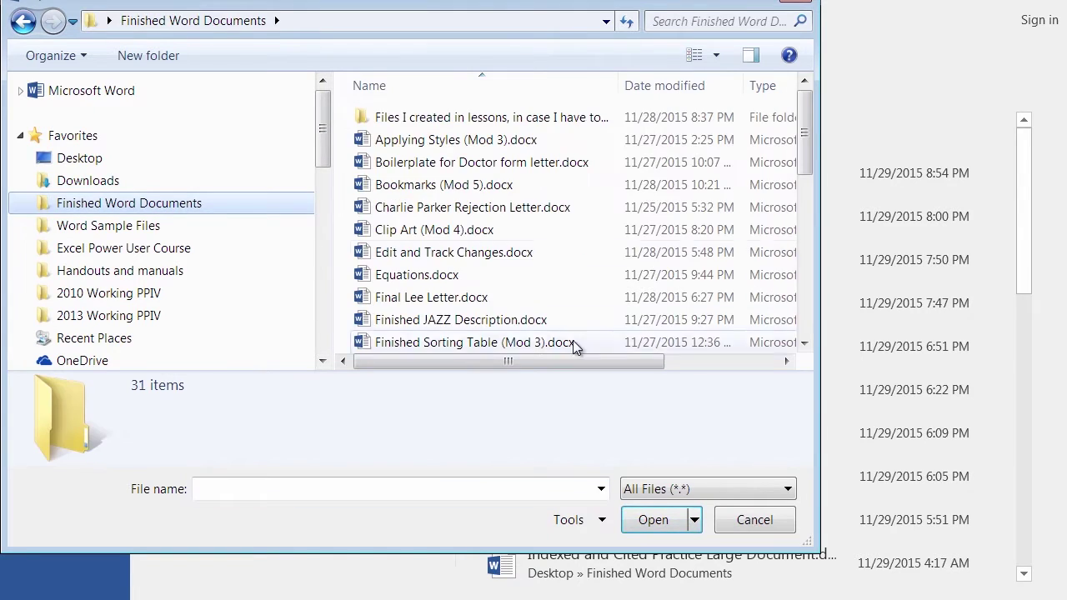
pyautogui.moveTo(809, 135); pyautogui.dragTo(817, 291)
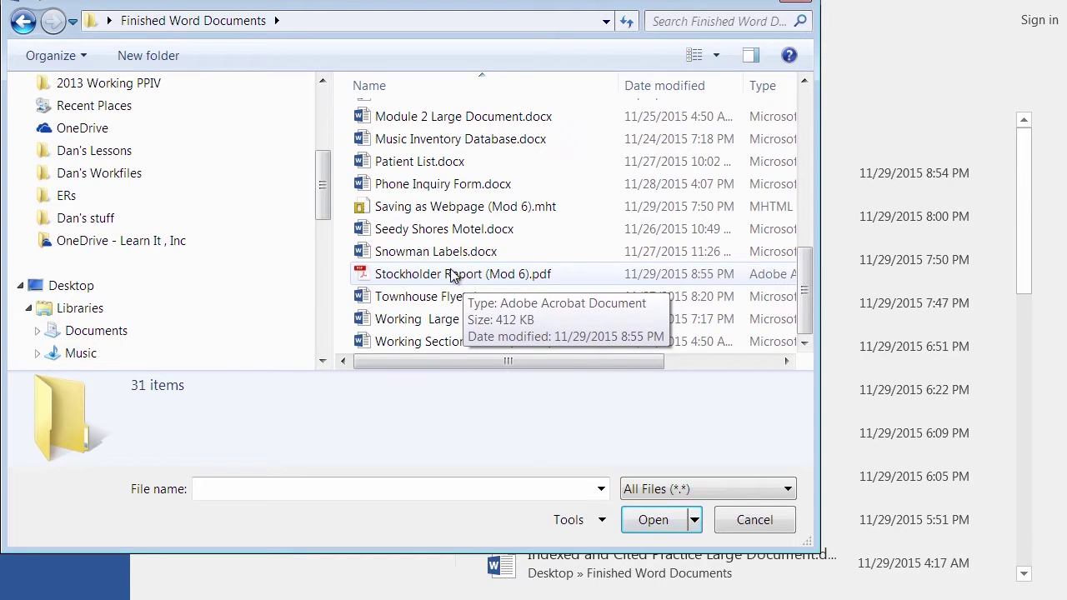
pyautogui.click(424, 278)
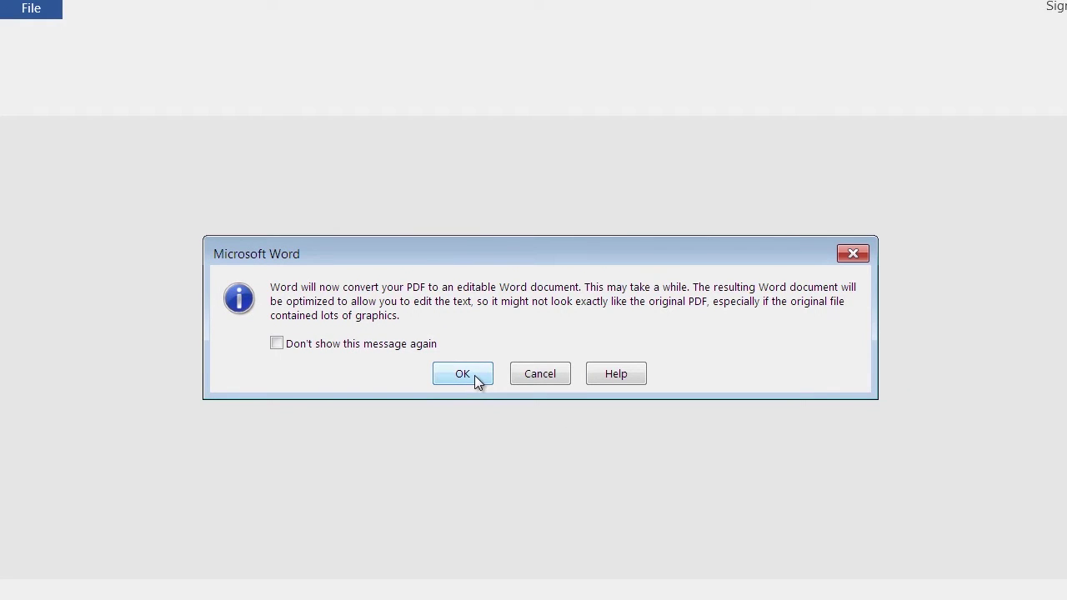
pyautogui.click(463, 375)
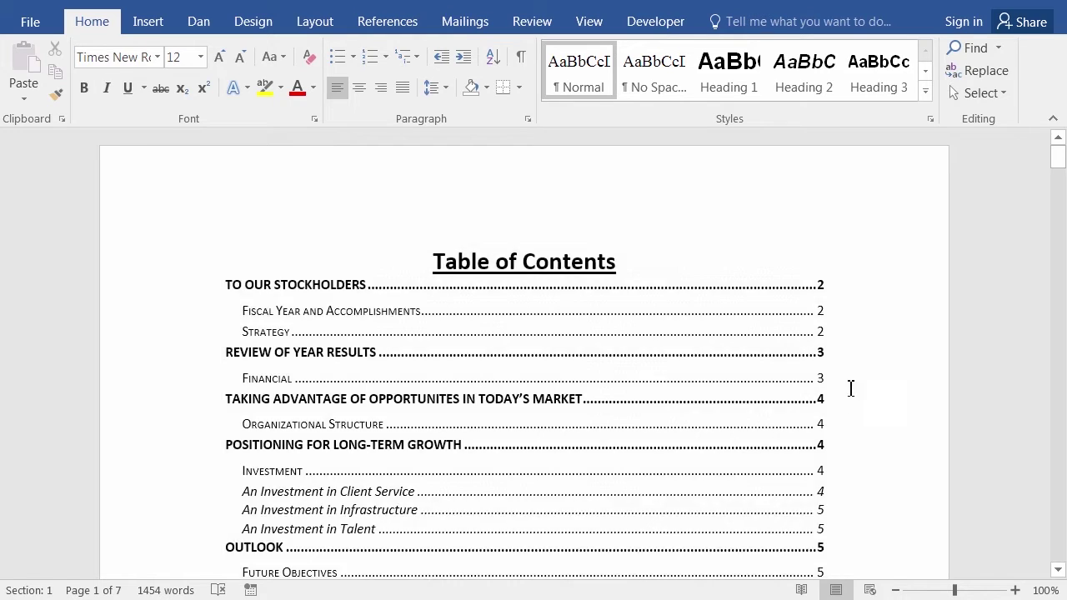
# Review the converted report from the table of contents through the Financial section to check its text and formatting.
pyautogui.scroll(-10, 898, 401)
pyautogui.scroll(-5, 622, 488)
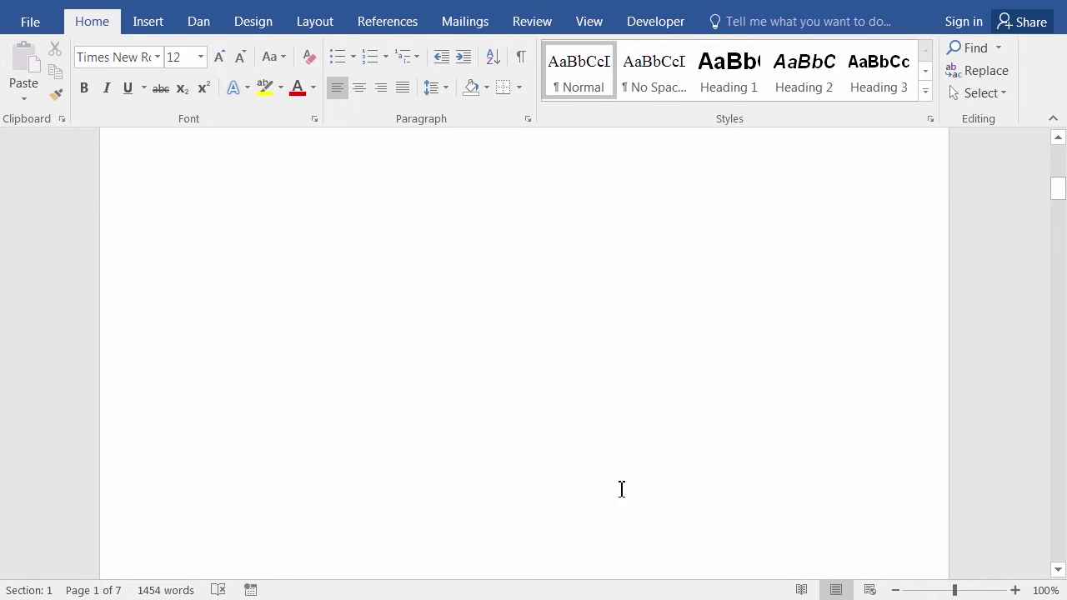
pyautogui.scroll(-10, 584, 508)
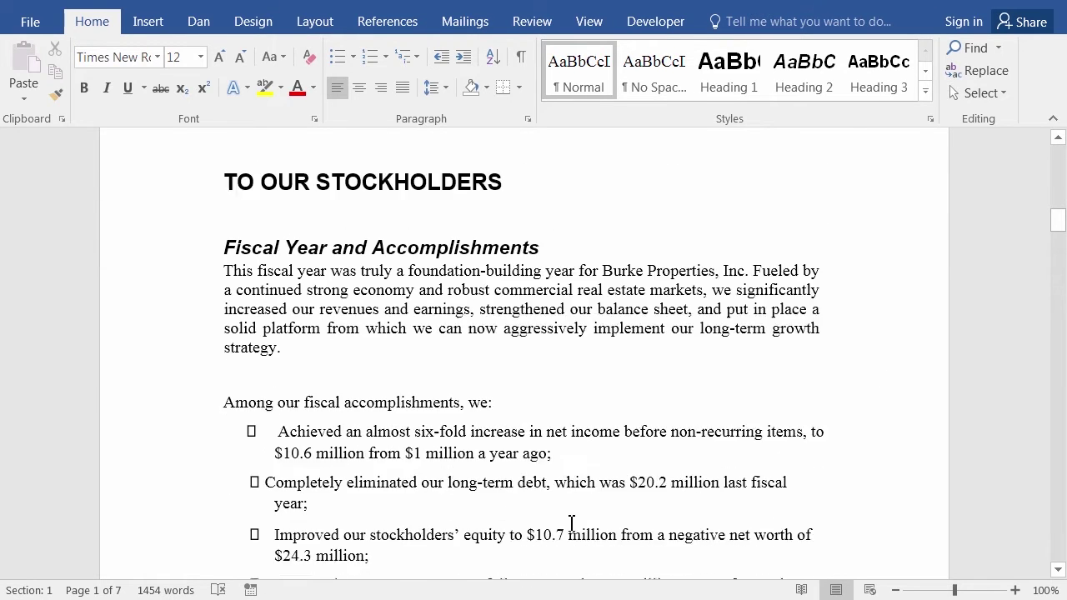
pyautogui.scroll(-10, 542, 536)
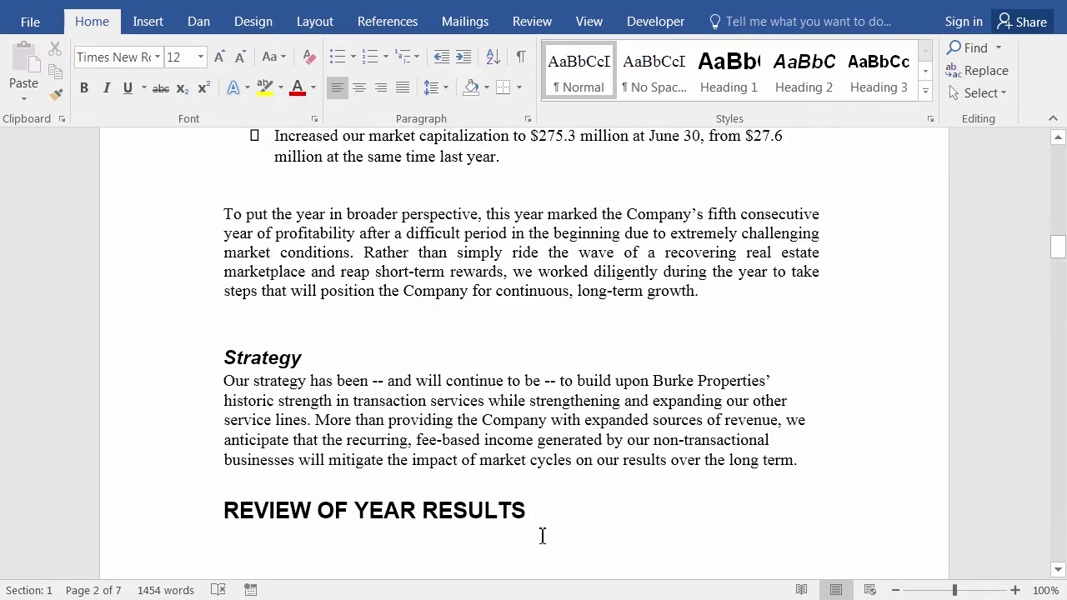
pyautogui.scroll(-10, 529, 544)
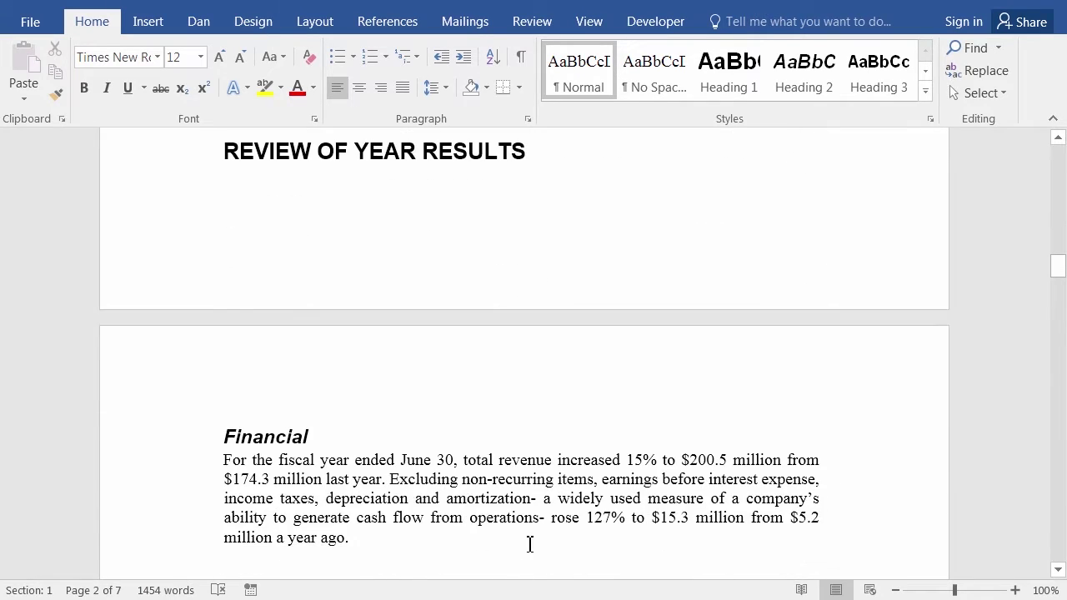
pyautogui.scroll(-1, 527, 546)
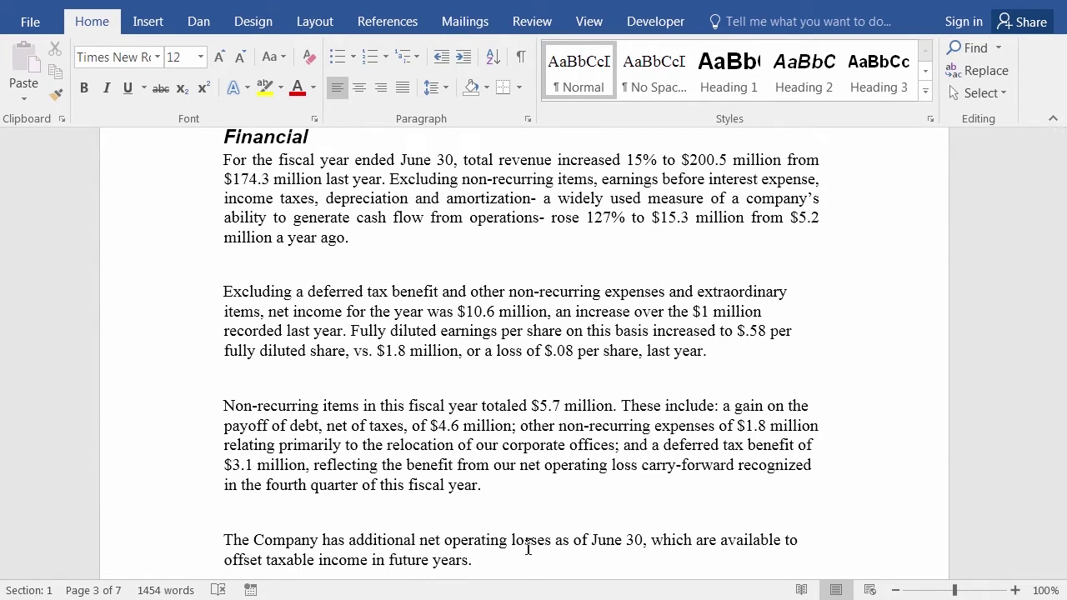
pyautogui.scroll(6, 428, 484)
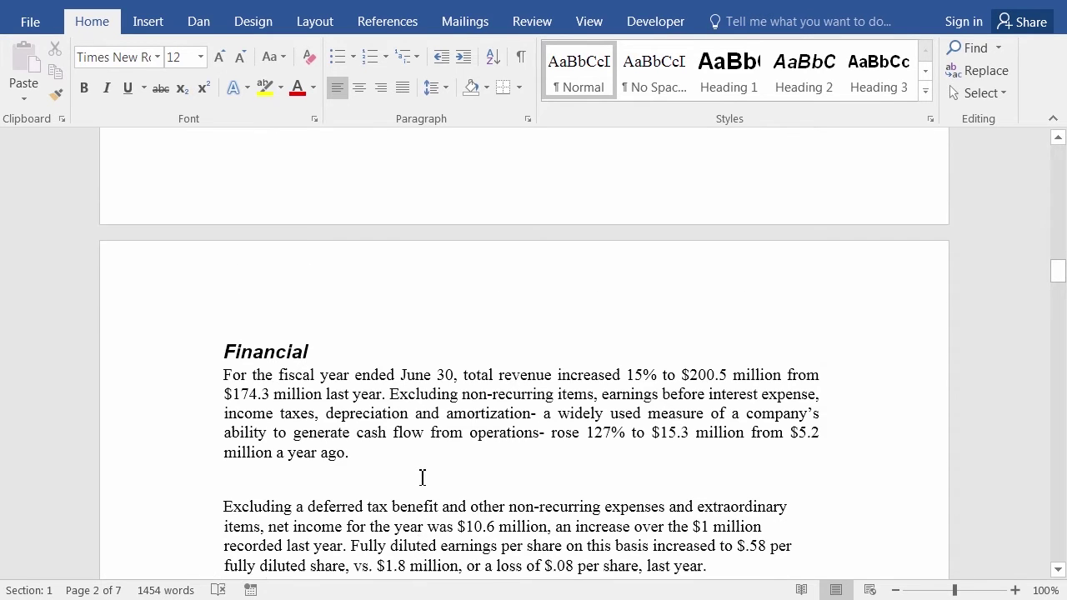
pyautogui.click(401, 462)
pyautogui.click(353, 536)
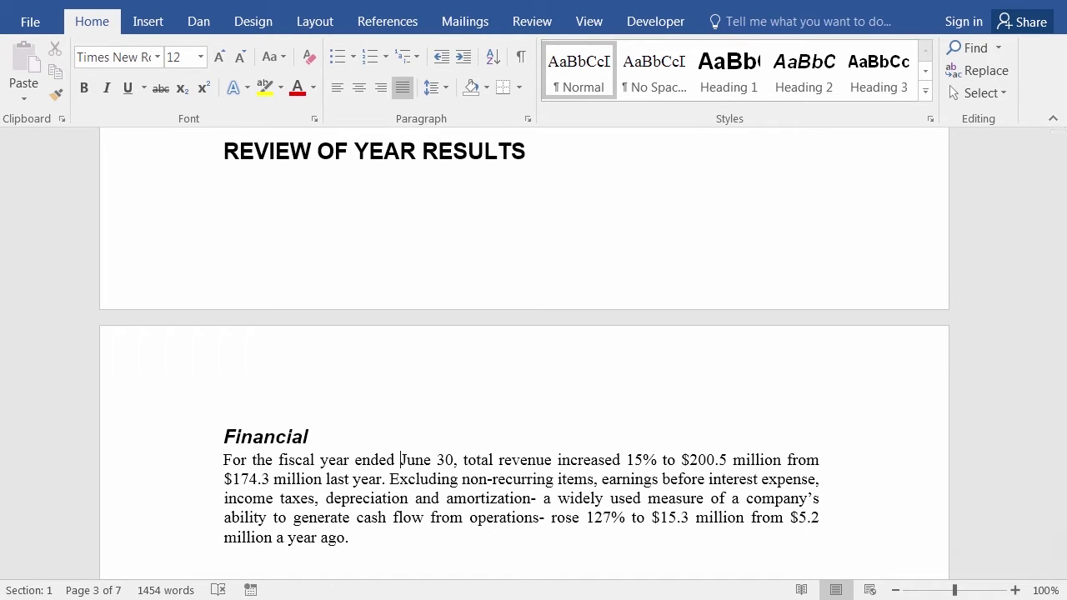
# Format the two Financial paragraphs from "Excluding a deferred tax benefit" through "Non-recurring items in this fiscal year" in two columns.
pyautogui.scroll(-1, 381, 477)
pyautogui.scroll(-5, 381, 477)
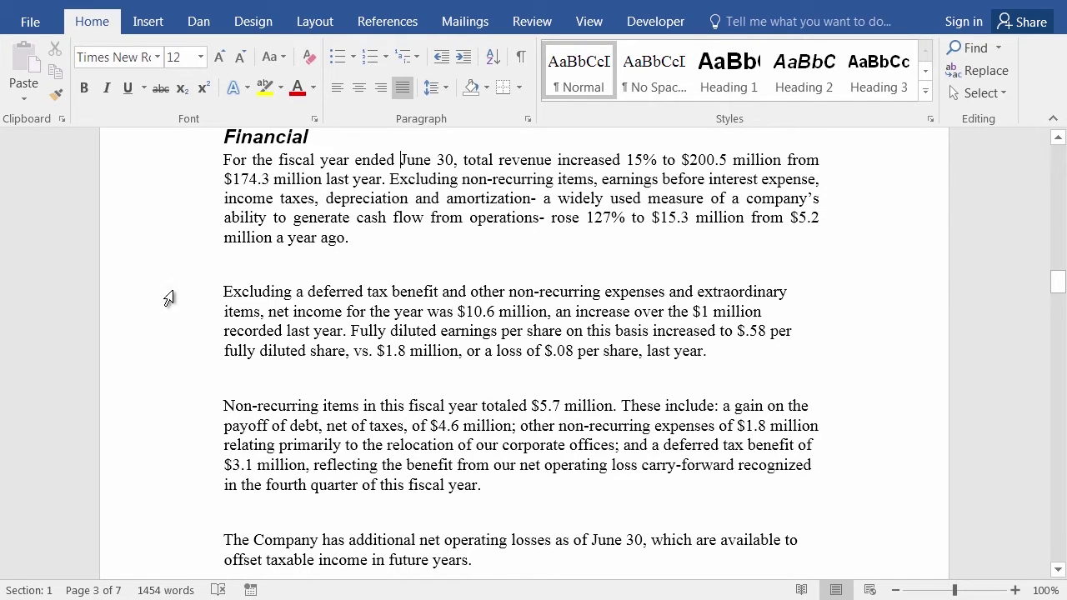
pyautogui.moveTo(167, 300); pyautogui.dragTo(195, 483)
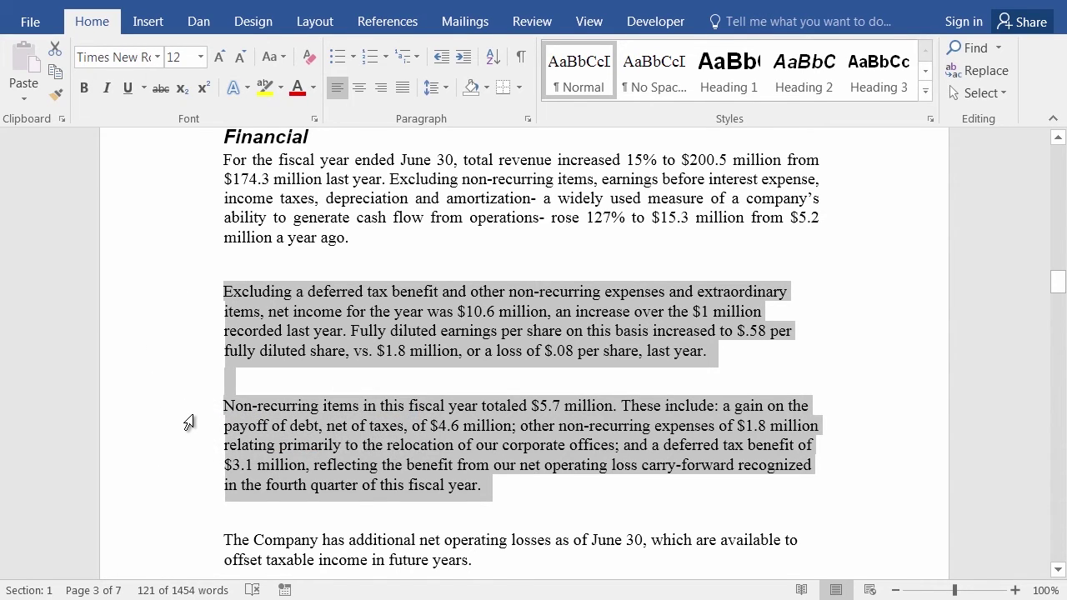
pyautogui.click(328, 22)
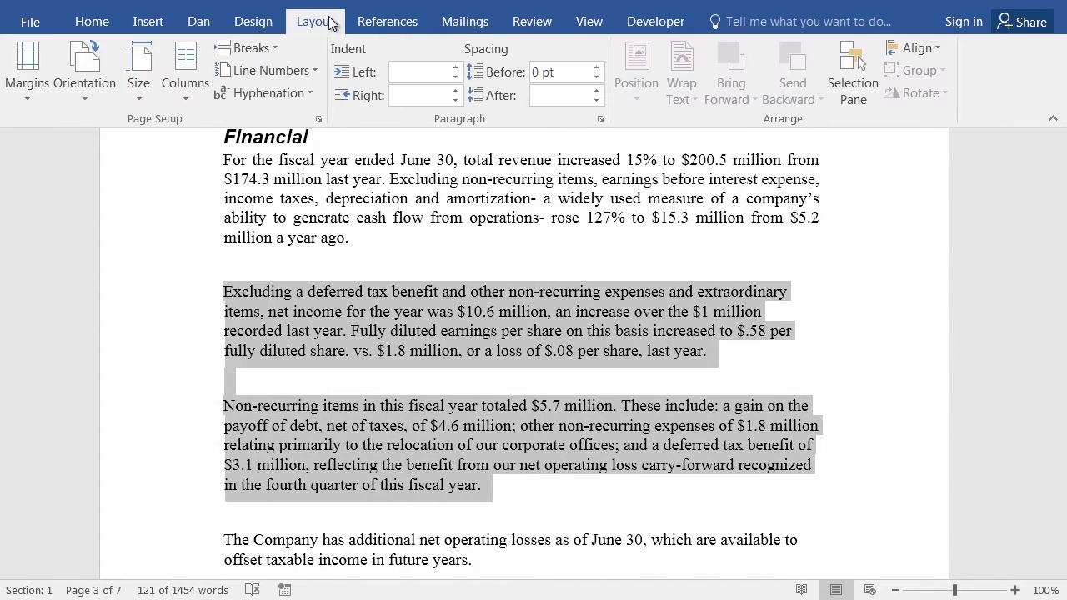
pyautogui.click(185, 97)
pyautogui.click(180, 172)
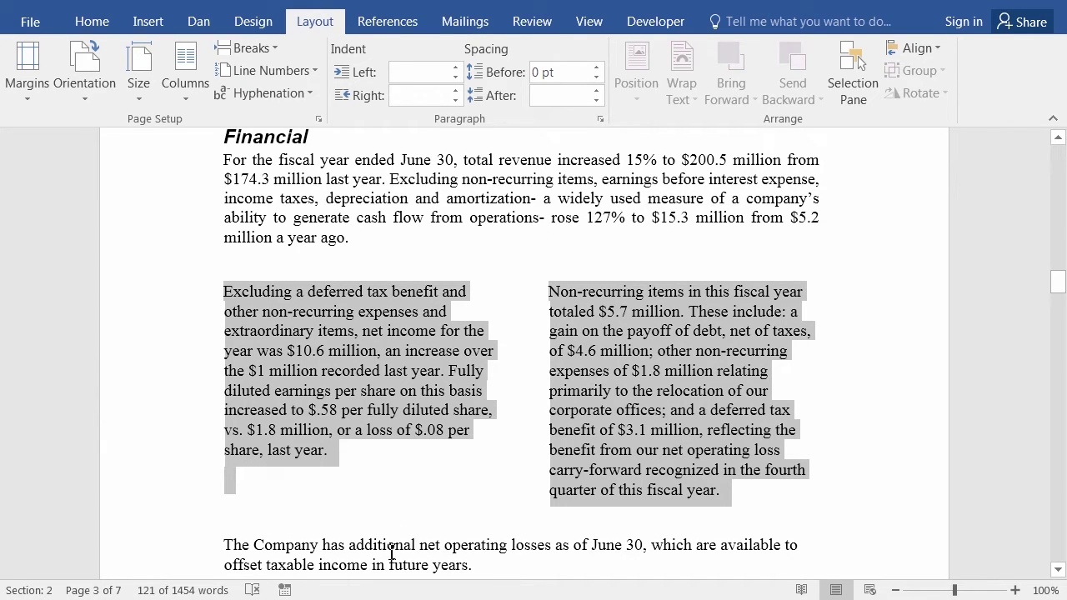
pyautogui.click(391, 551)
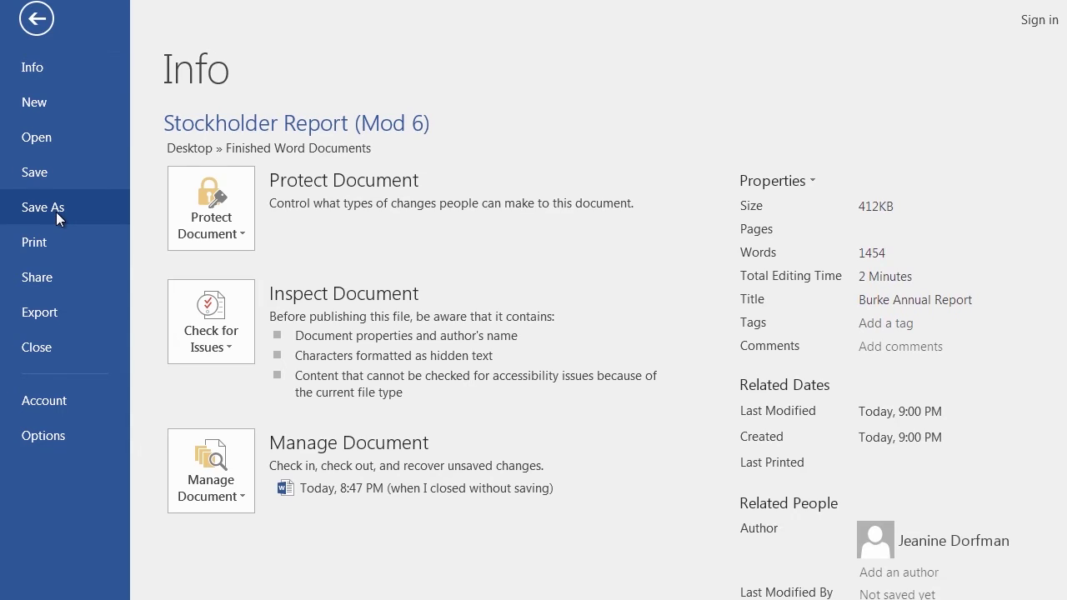
# Try to save the edited report as a PDF under its original name in the Finished Word Documents folder.
pyautogui.click(56, 212)
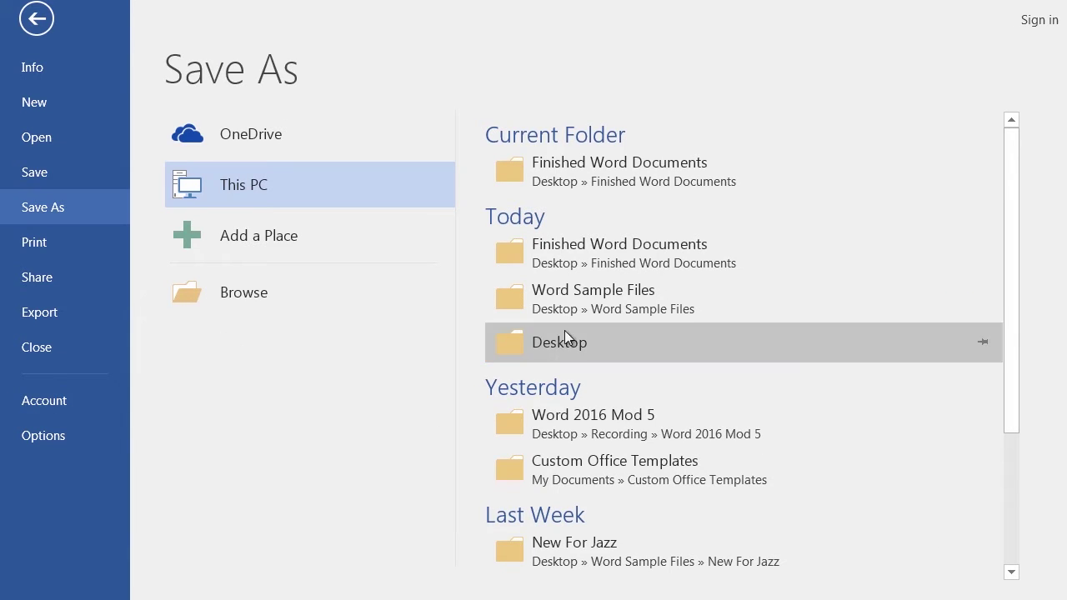
pyautogui.click(595, 245)
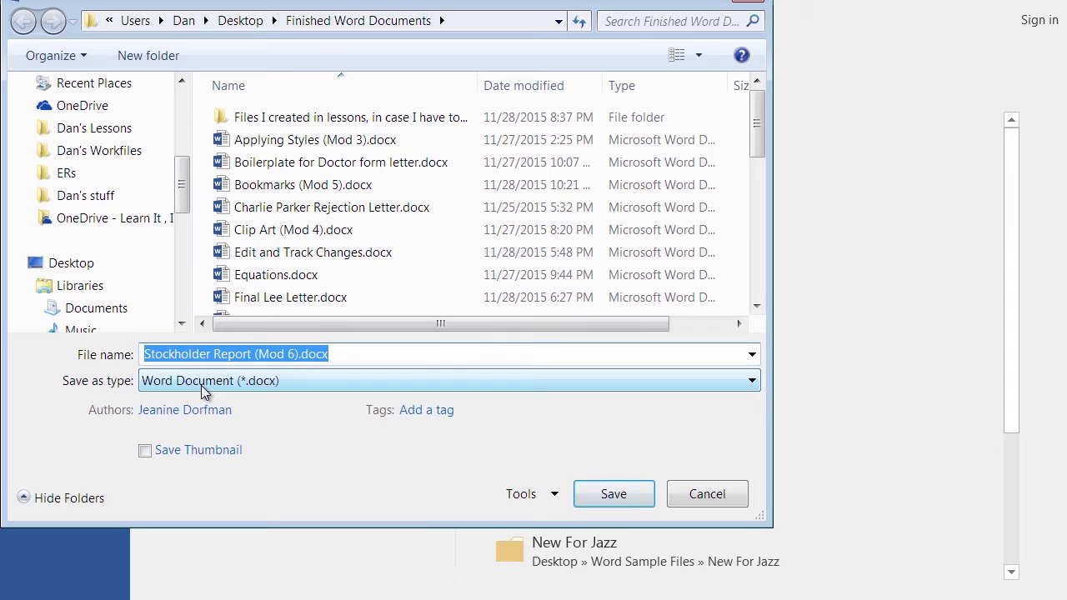
pyautogui.click(201, 386)
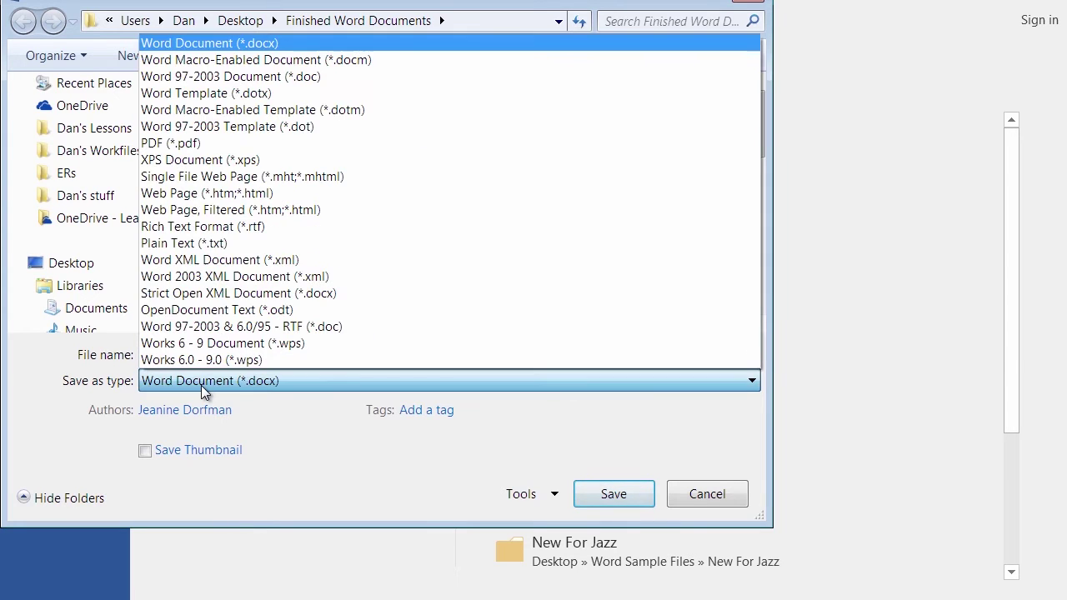
pyautogui.click(201, 143)
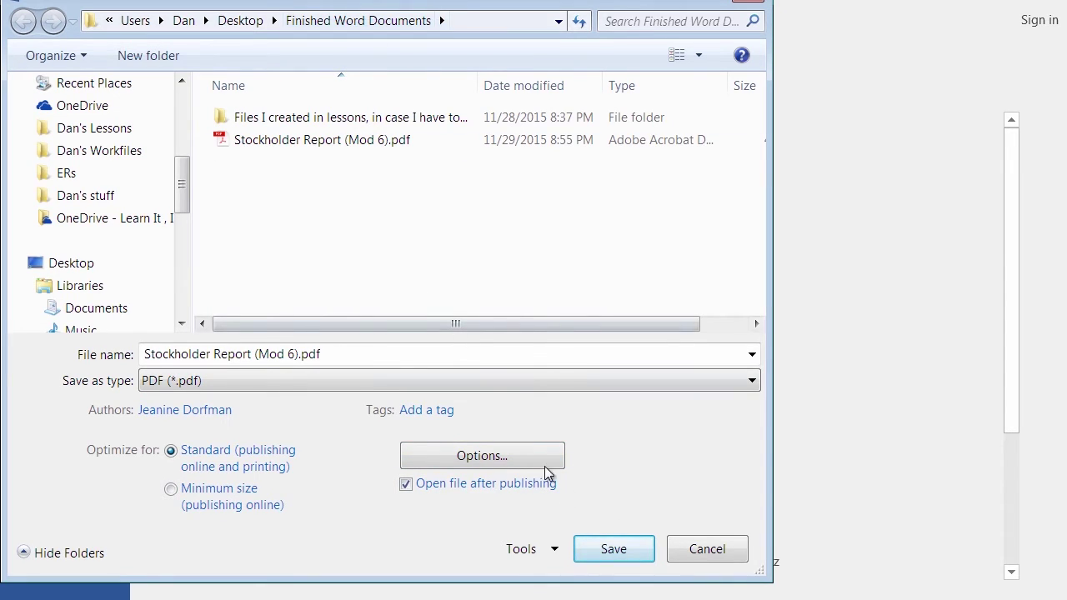
pyautogui.click(617, 550)
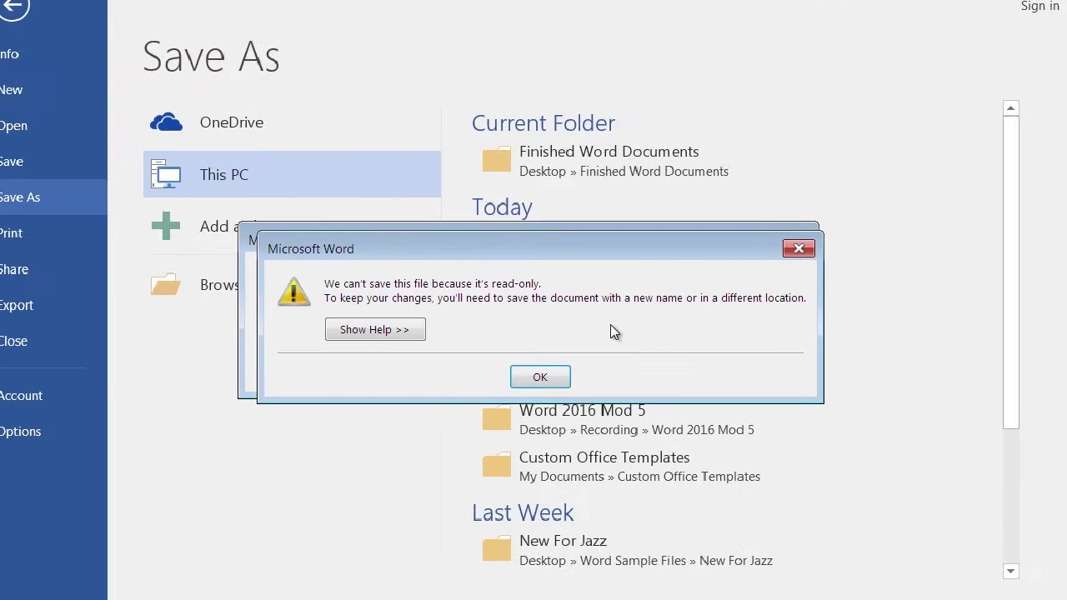
pyautogui.click(539, 378)
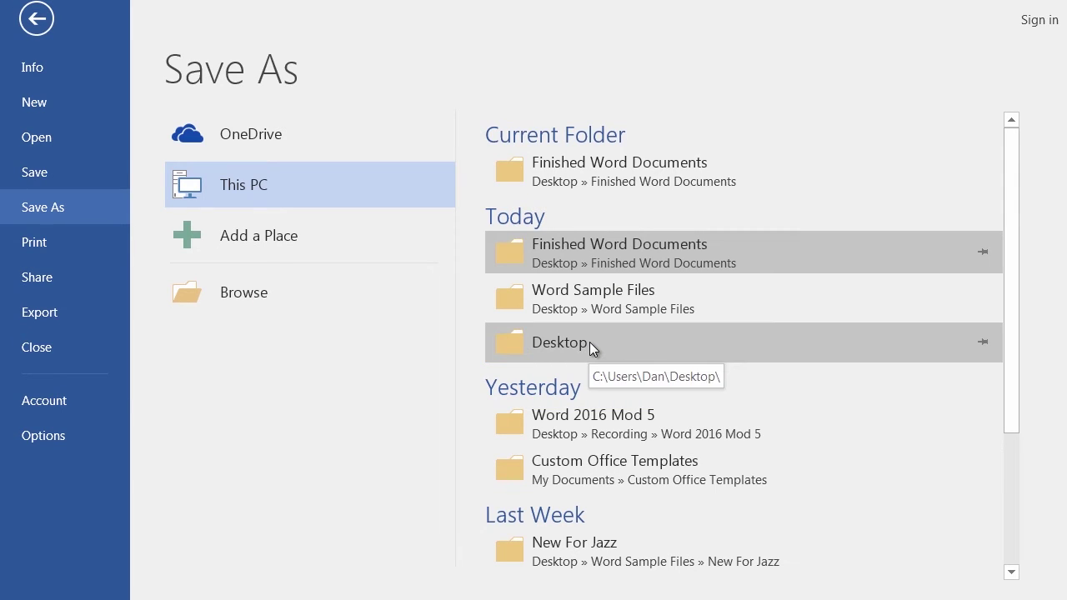
# Save the report in the Finished Word Documents folder as a PDF named Edited Stockholder Report (Mod 6).pdf.
pyautogui.click(597, 245)
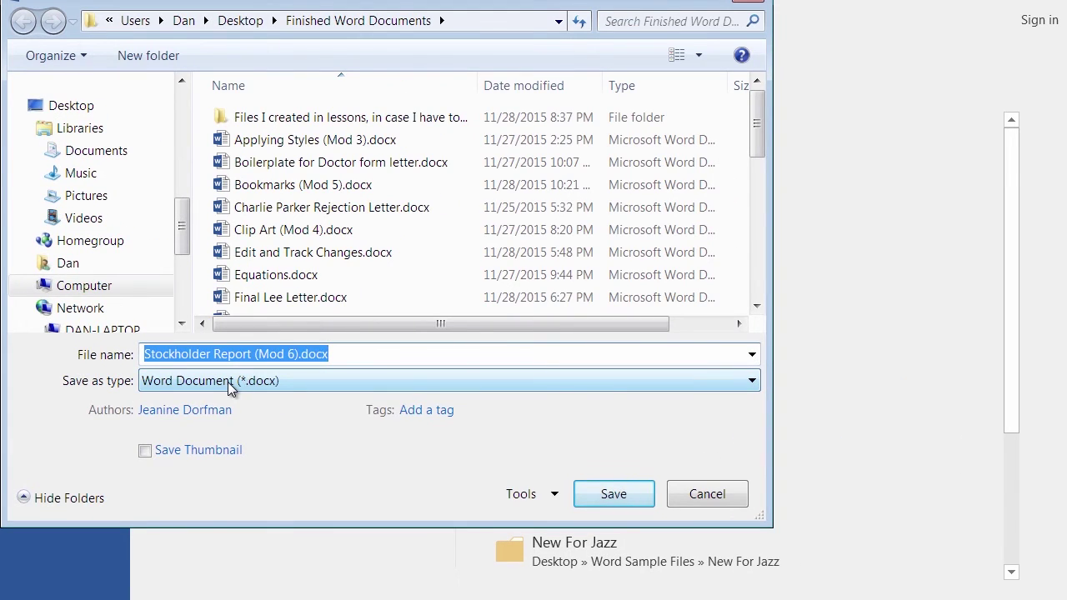
pyautogui.click(230, 389)
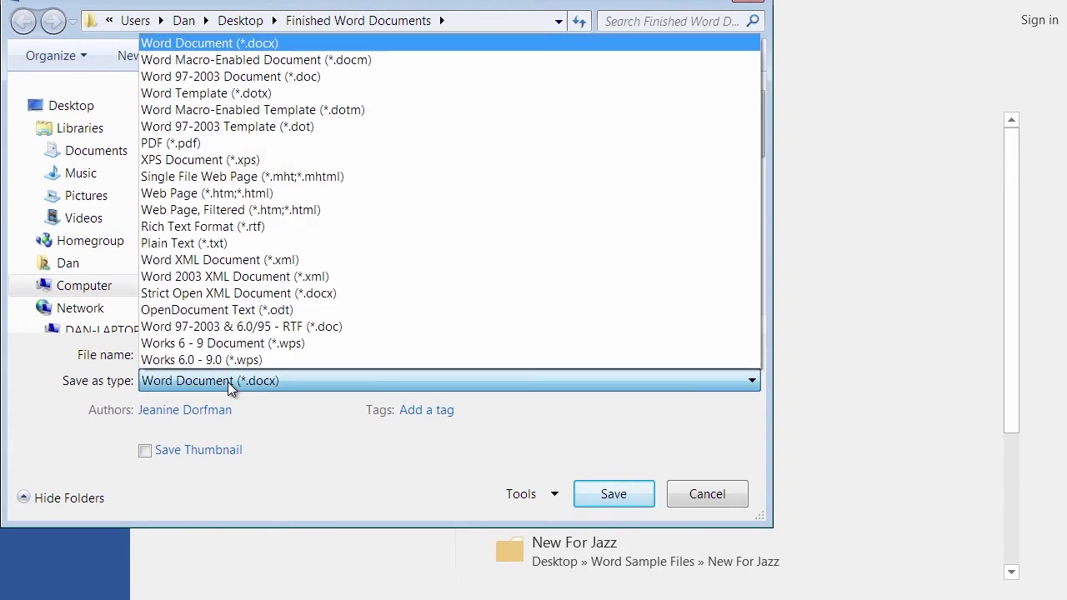
pyautogui.click(210, 146)
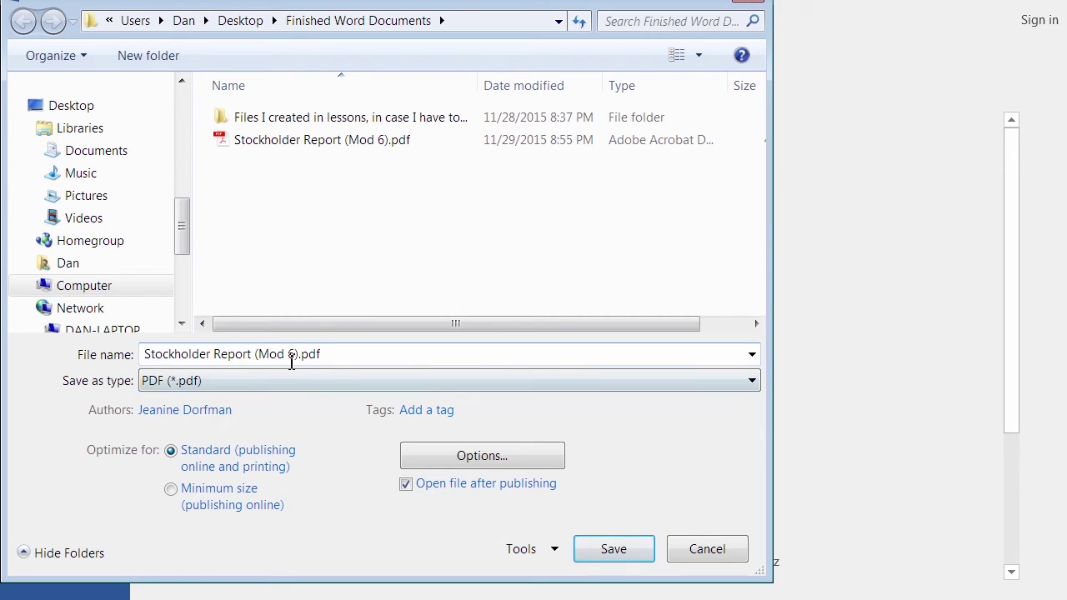
pyautogui.click(146, 355)
pyautogui.click(146, 355)
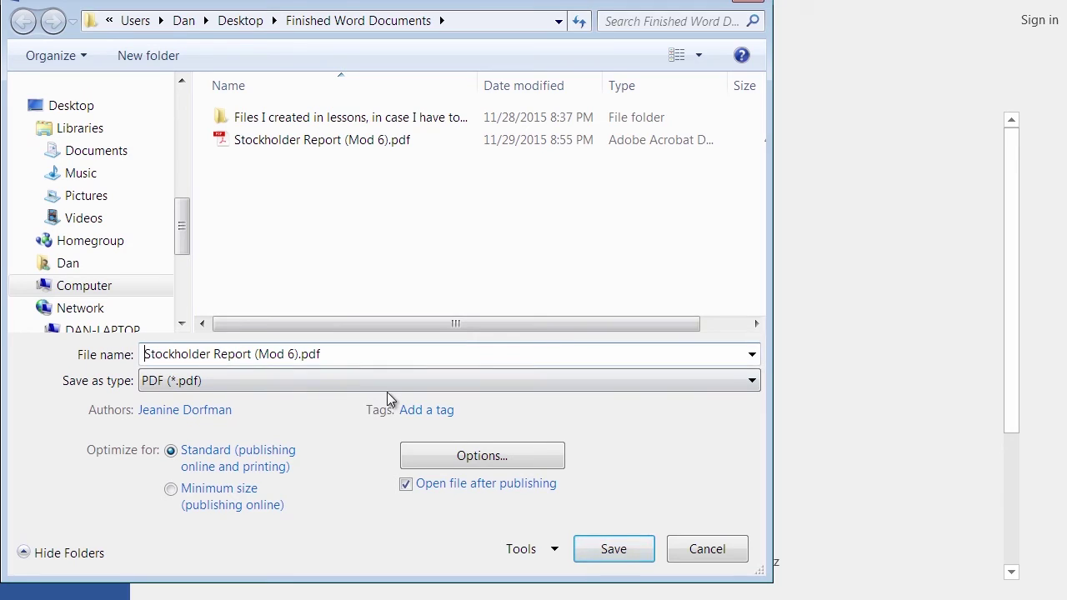
pyautogui.write('Edi')
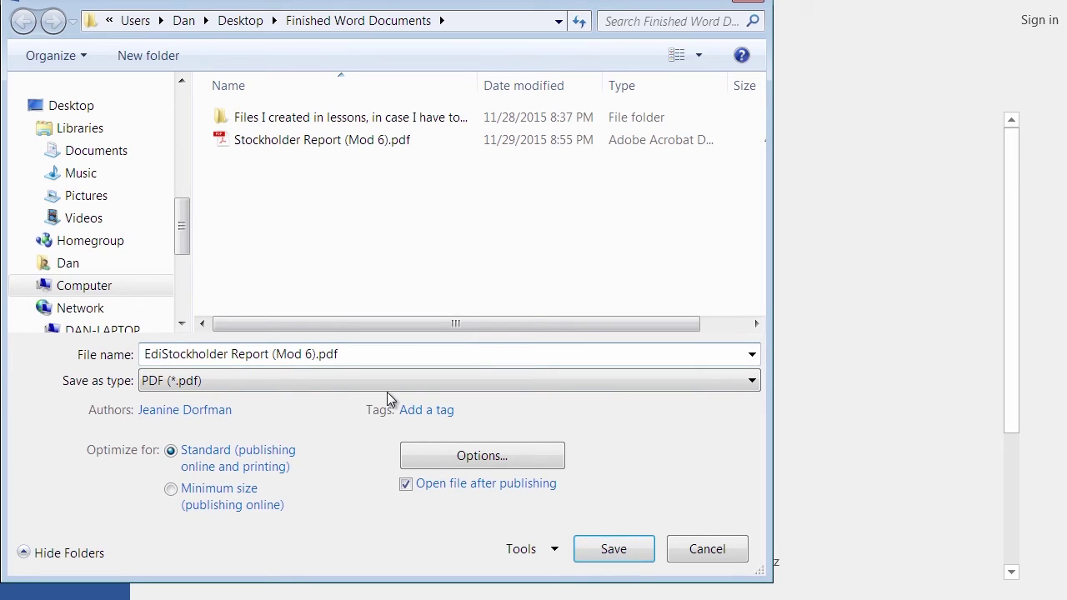
pyautogui.write('ted')
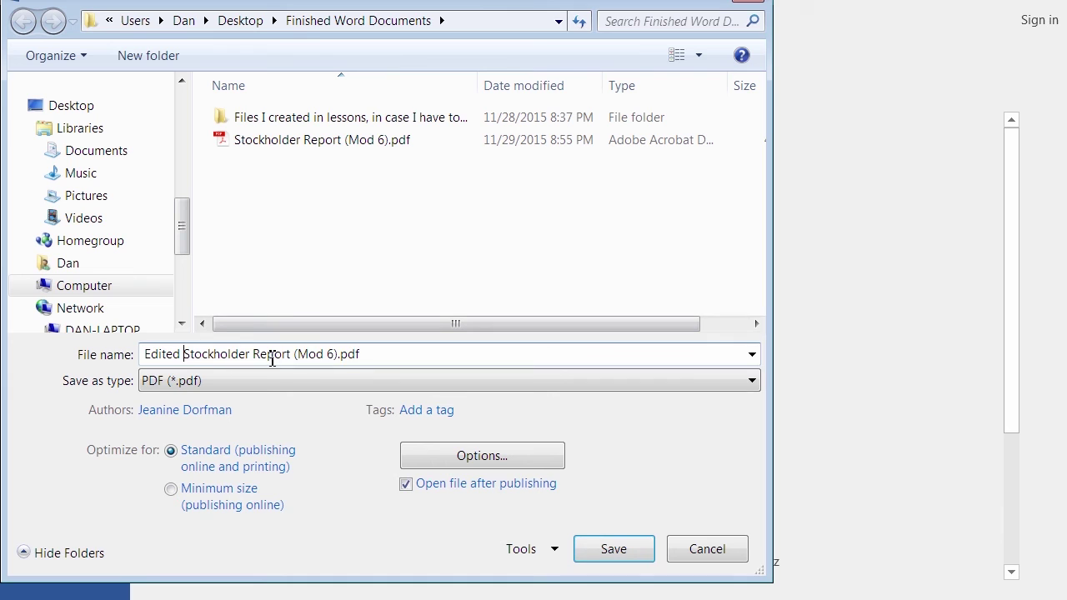
pyautogui.click(608, 557)
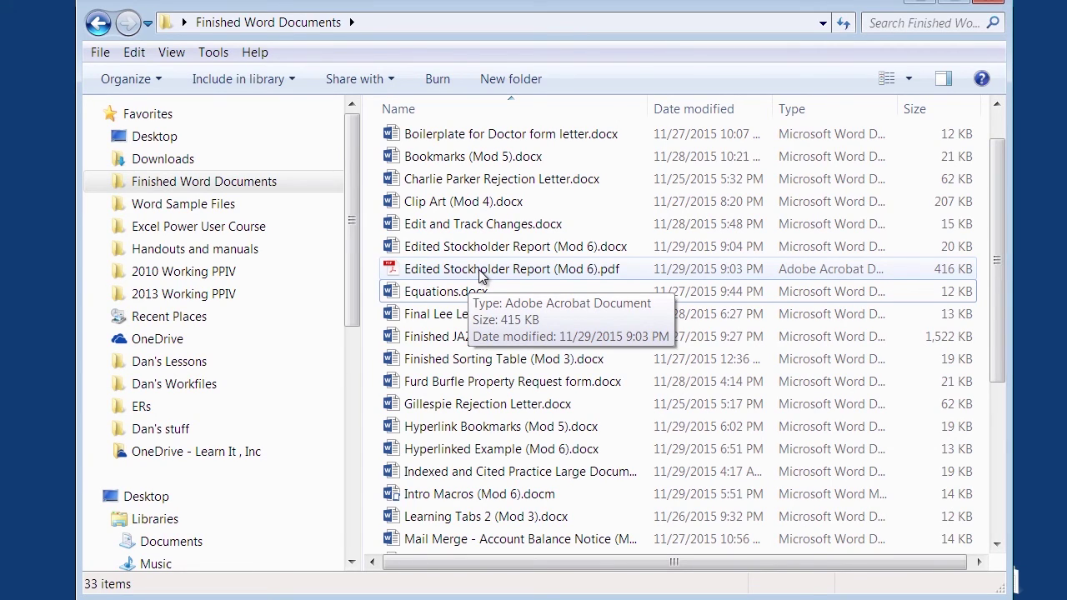
# Open Edited Stockholder Report (Mod 6).pdf in the PDF reader and examine the two-column paragraphs on page 3.
pyautogui.doubleClick(479, 270)
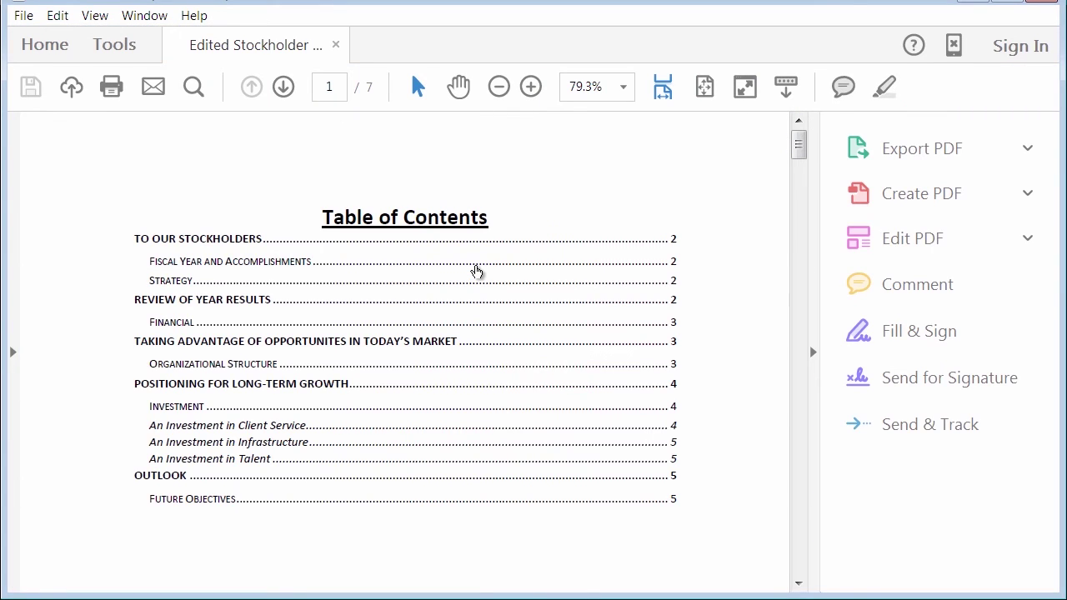
pyautogui.scroll(-10, 462, 360)
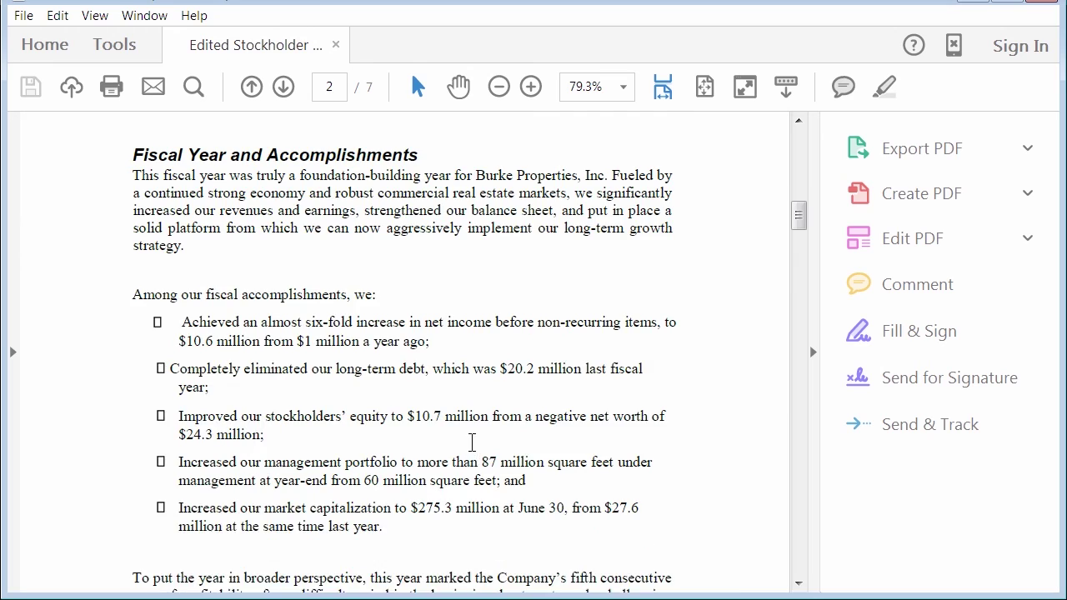
pyautogui.scroll(-15, 472, 443)
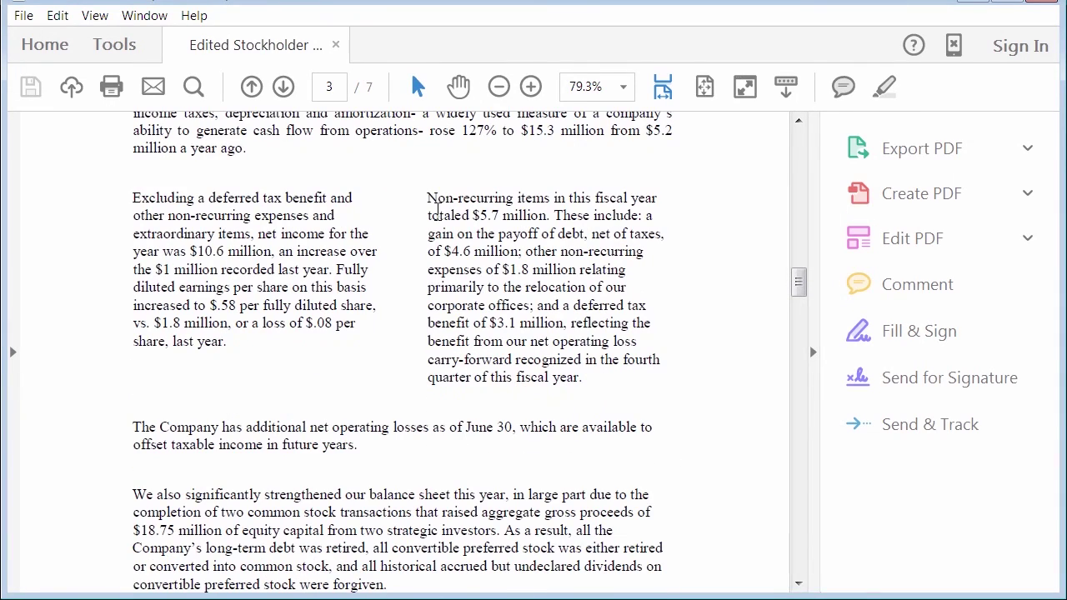